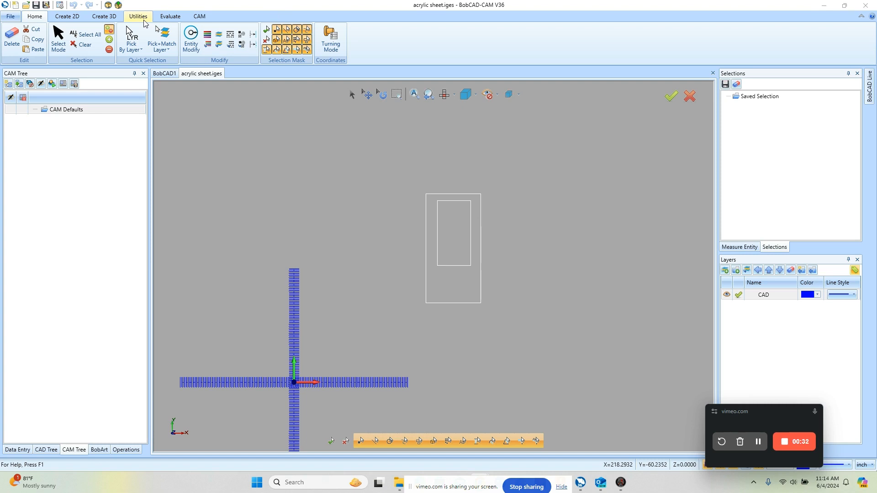
Start translating both rectangles, picking the outer rectangle's lower-left corner as the start point
click(142, 20)
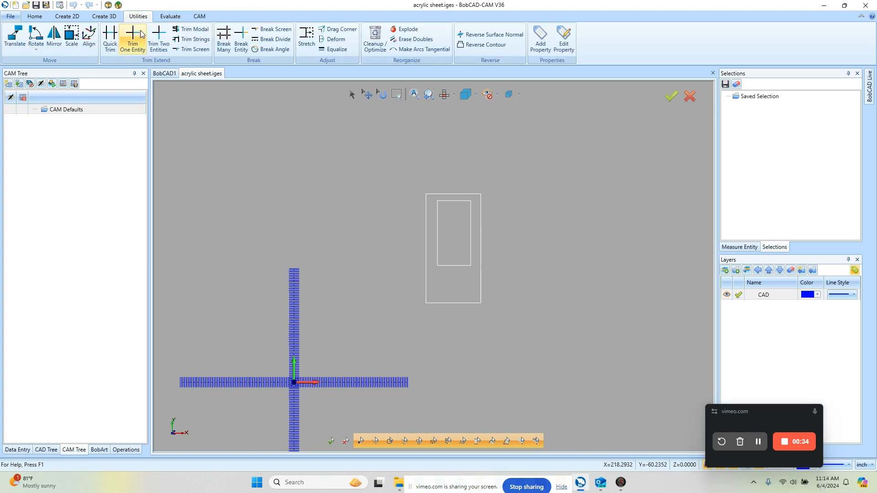
click(17, 42)
drag(396, 173, 511, 339)
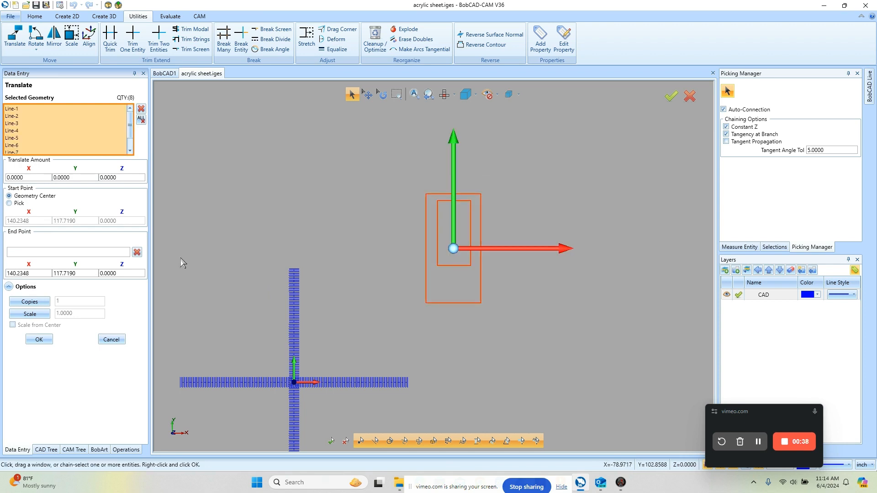
click(19, 204)
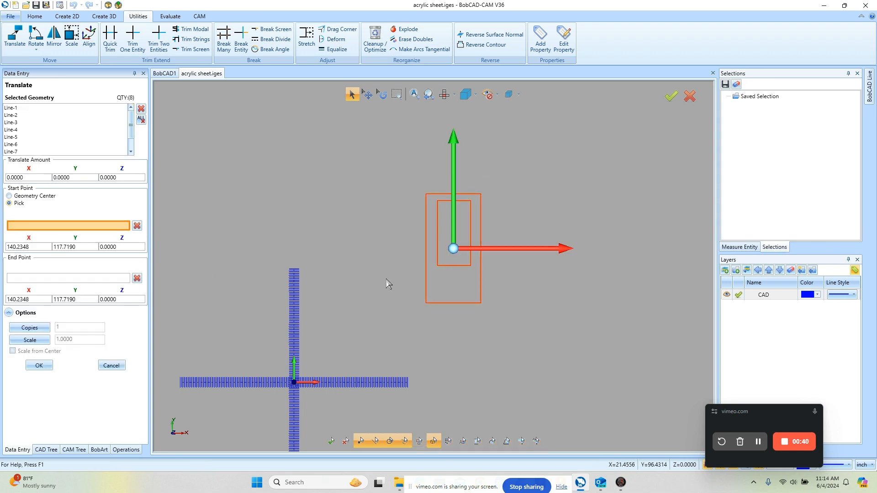
scroll(436, 305, up, 5)
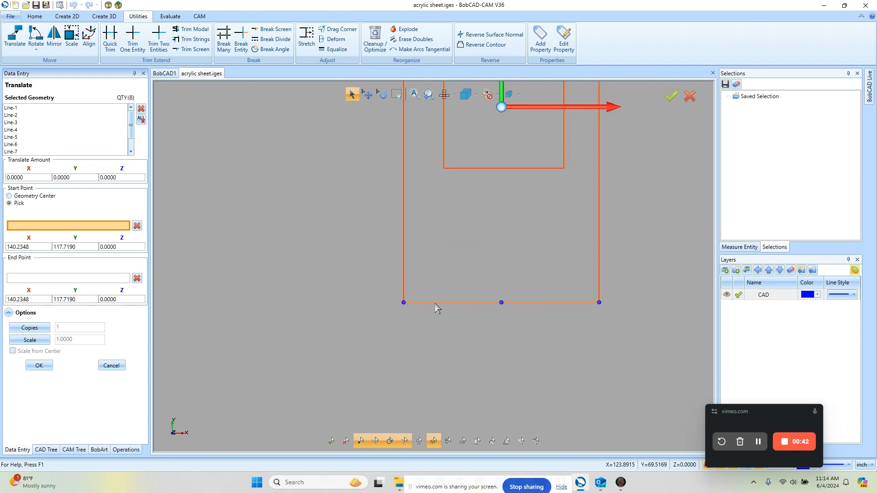
click(370, 302)
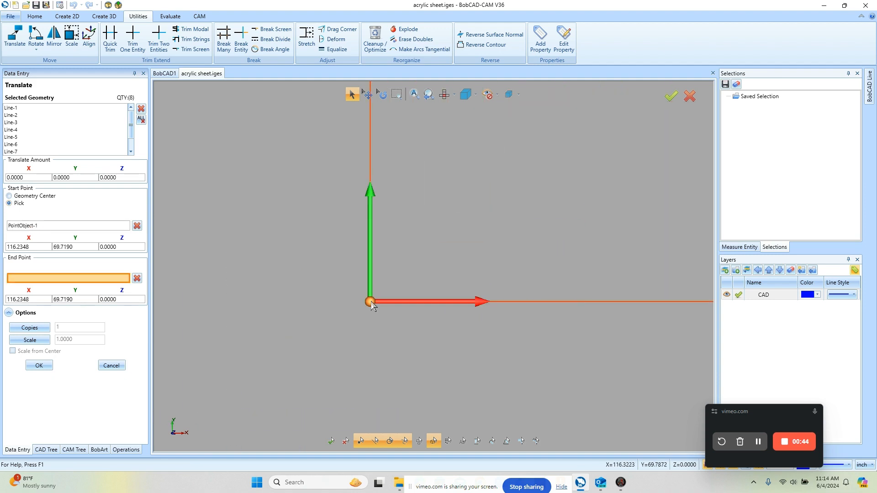
Set the translation end point to X 0, Y 0 and apply the move
drag(36, 300, 2, 303)
text(0)
key(Tab)
text(0)
key(Tab)
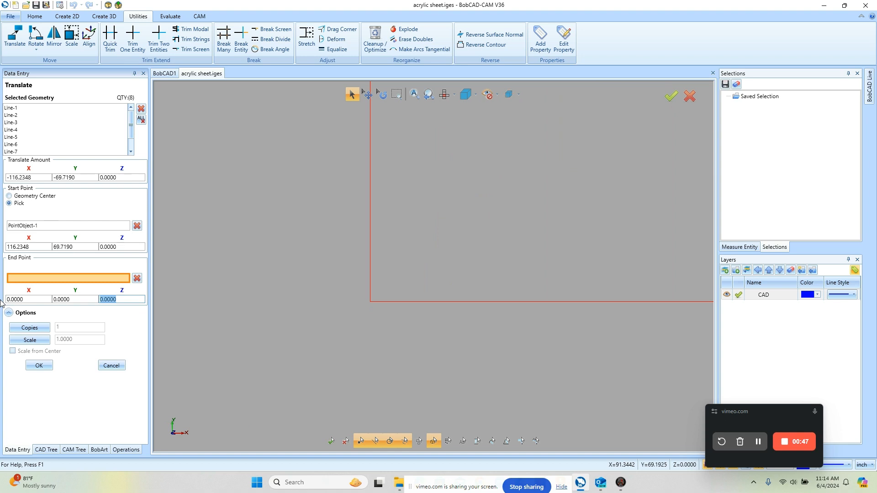
click(42, 367)
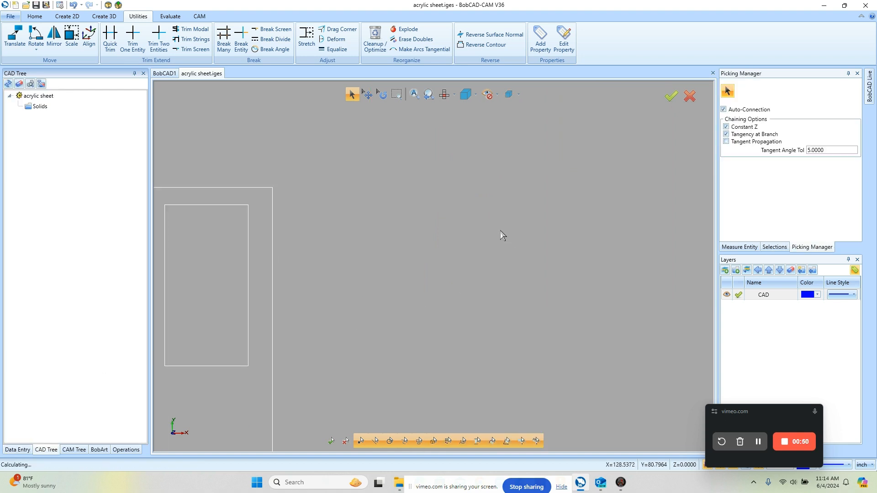
scroll(431, 287, up, 2)
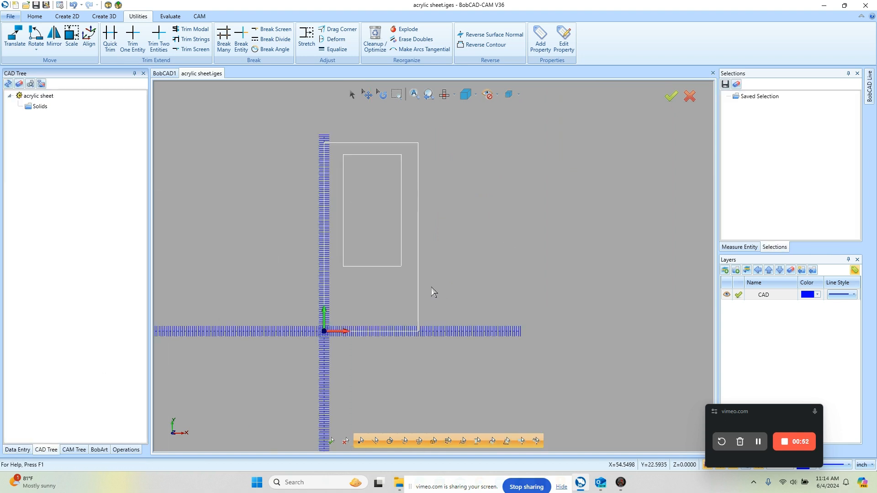
Create a milling job from the "750 MDF 250" job template
click(74, 450)
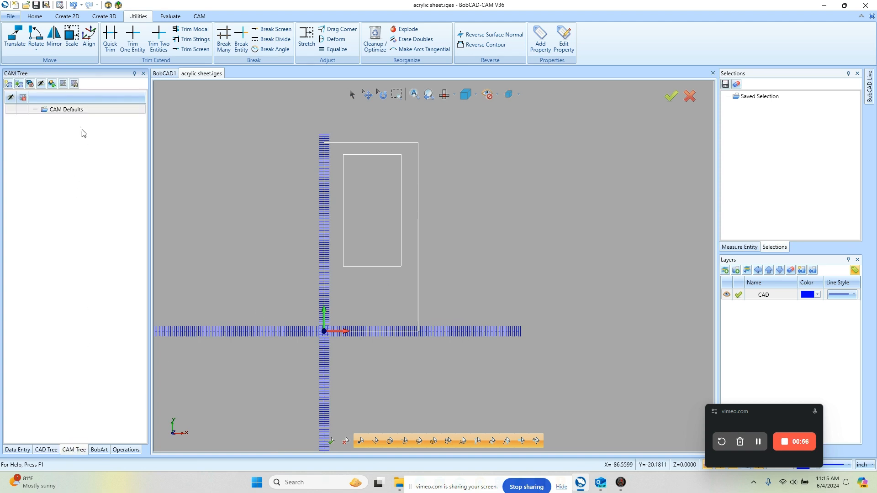
right_click(69, 111)
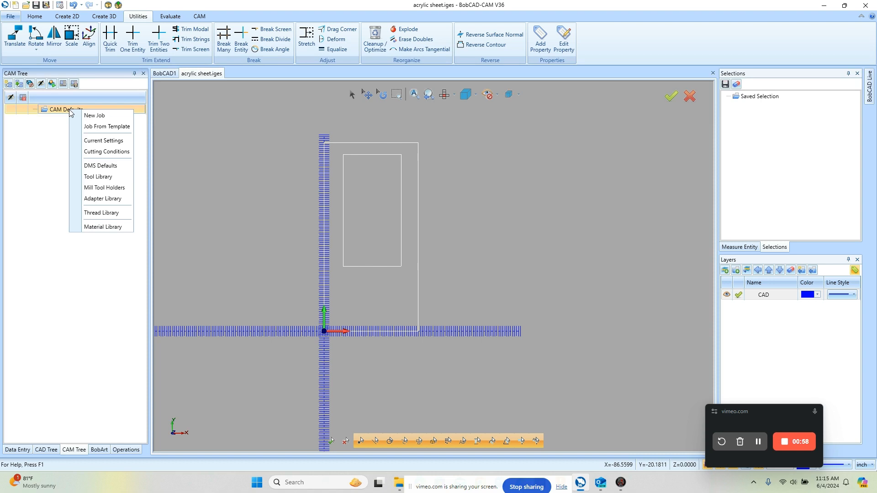
click(122, 131)
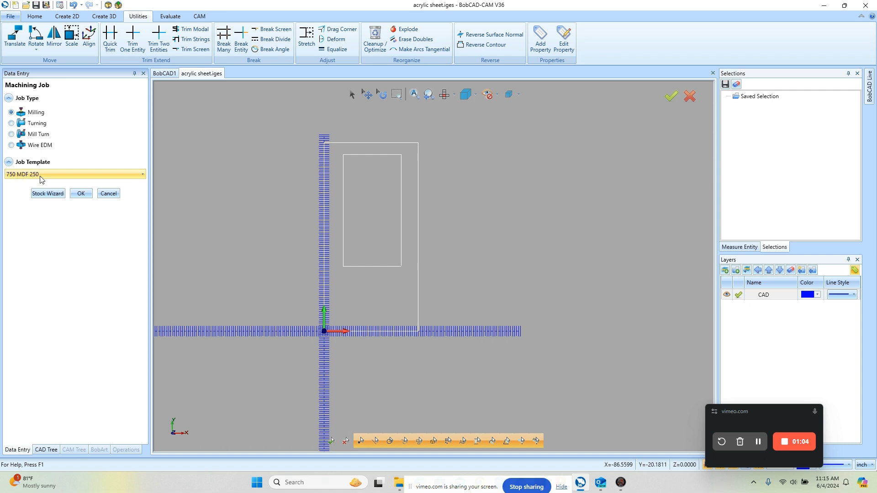
click(81, 194)
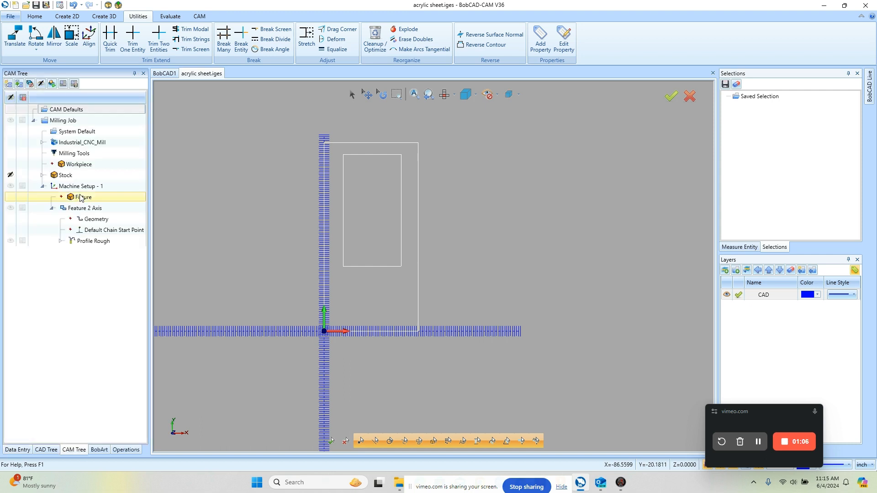
Edit the stock definition so its Z dimension is .25 inch
click(72, 176)
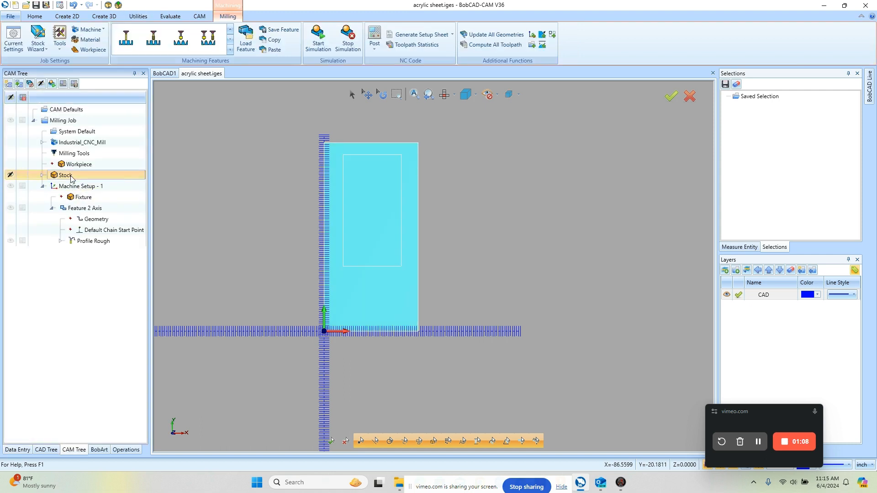
double_click(97, 179)
click(130, 201)
text(.25)
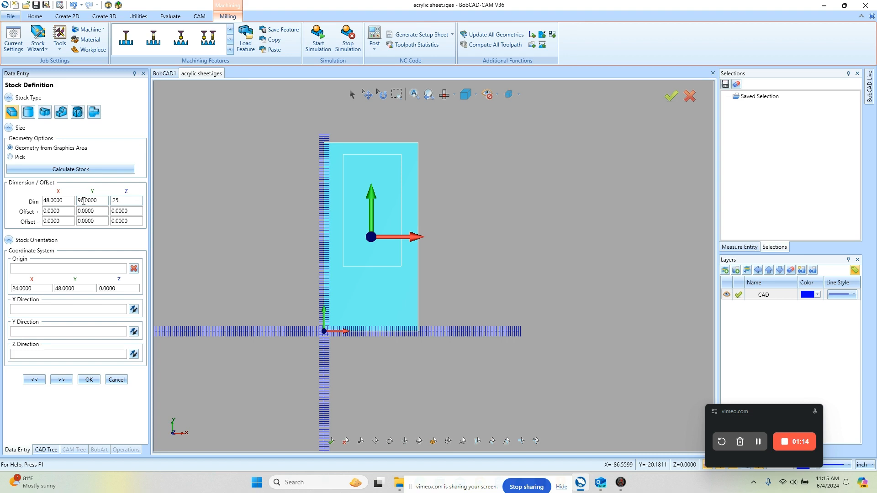
click(88, 382)
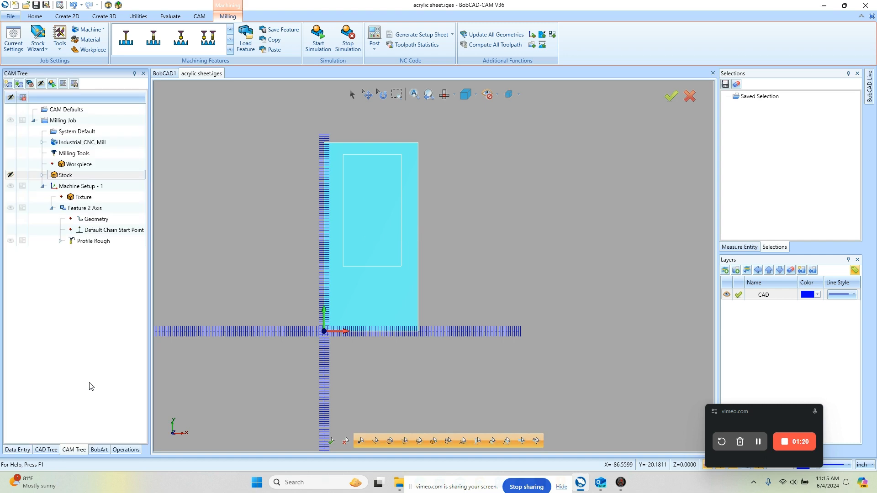
Reselect the 2-axis feature's geometry, assigning the inner rectangle as its profile chain
click(77, 186)
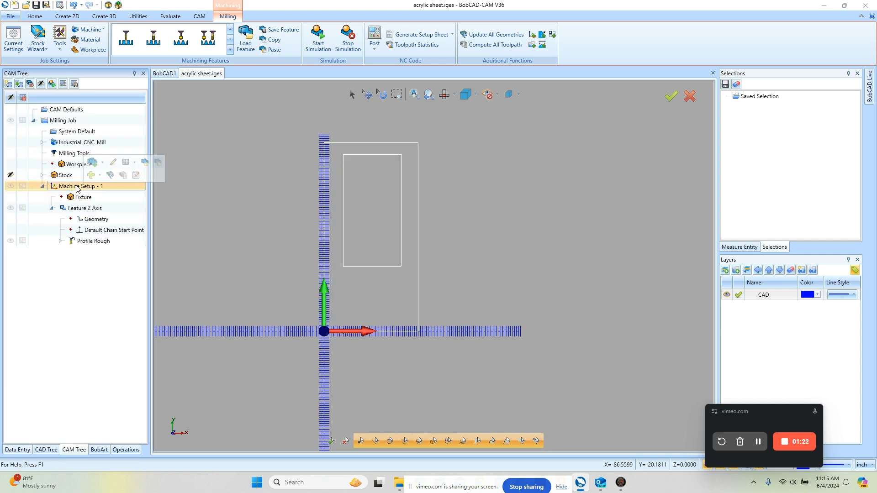
click(92, 241)
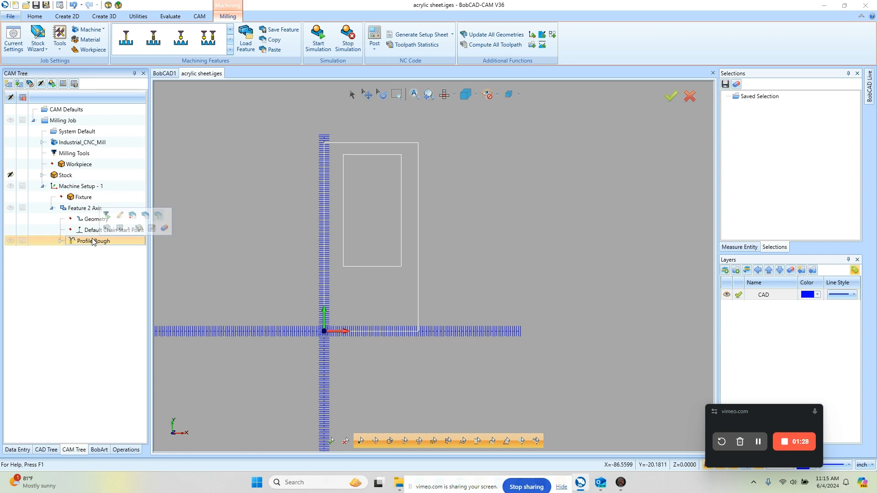
click(102, 221)
right_click(102, 222)
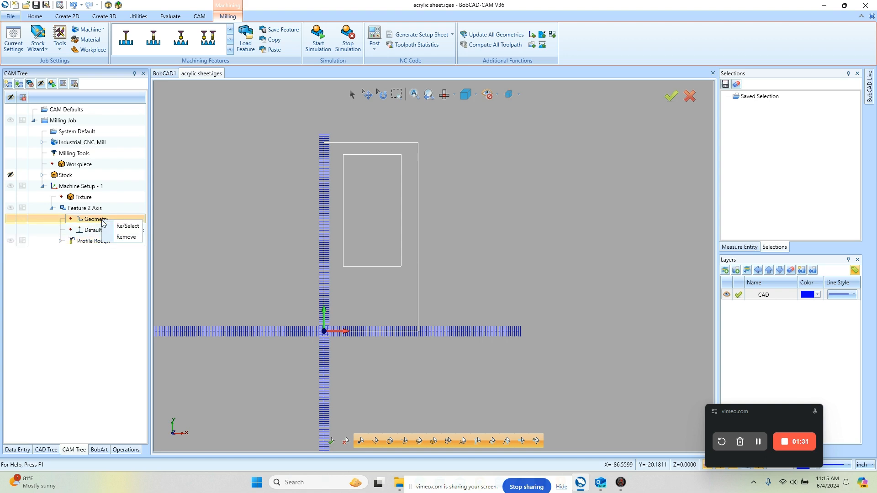
click(128, 227)
drag(336, 147, 405, 284)
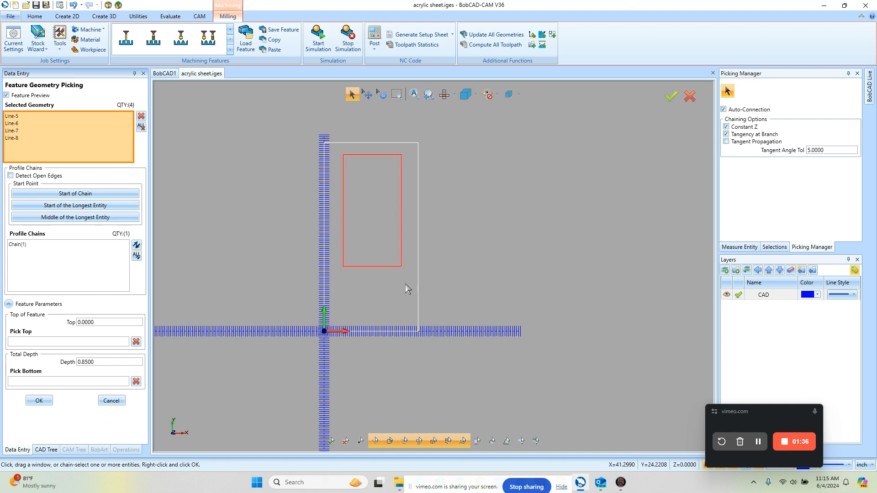
Set the feature's total depth to .31 inch and accept the geometry settings
drag(114, 362, 69, 365)
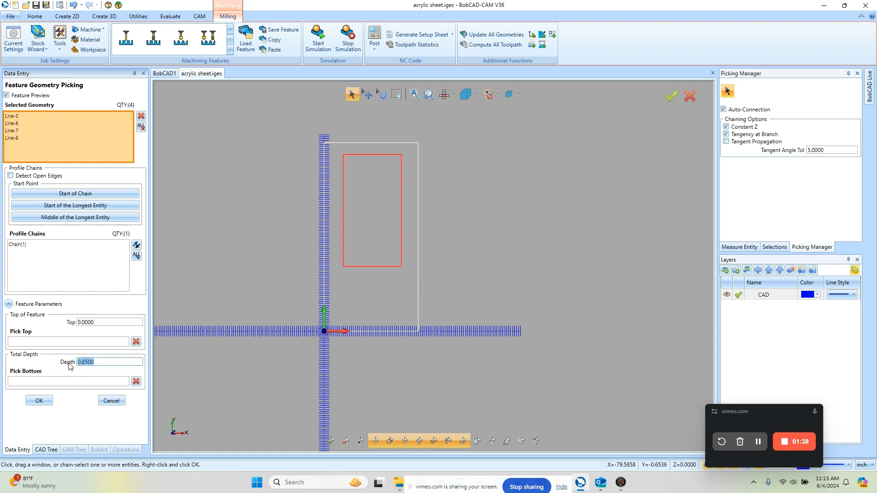
text(.310)
key(BackSpace)
click(39, 401)
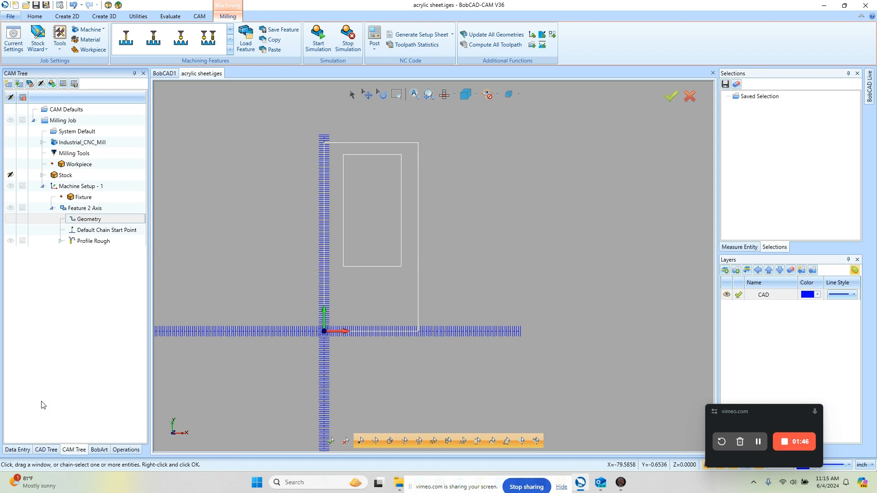
Compute the toolpath for the Profile Rough operation
click(107, 232)
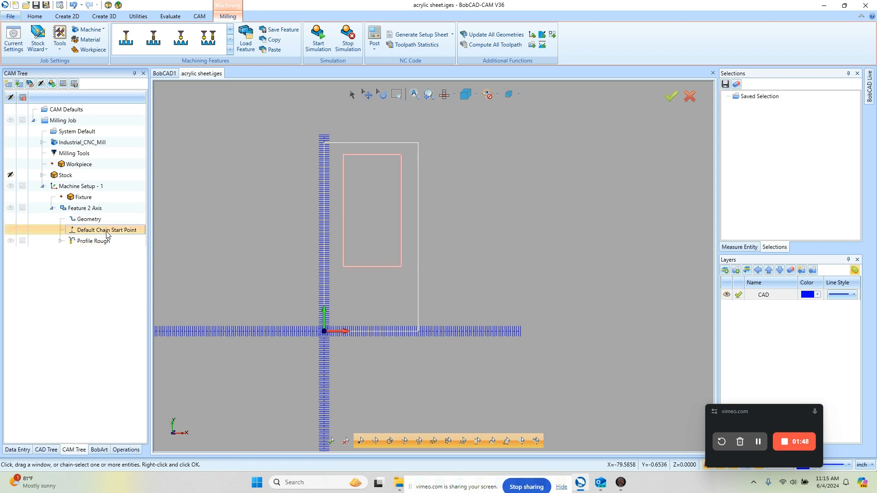
right_click(107, 233)
click(95, 242)
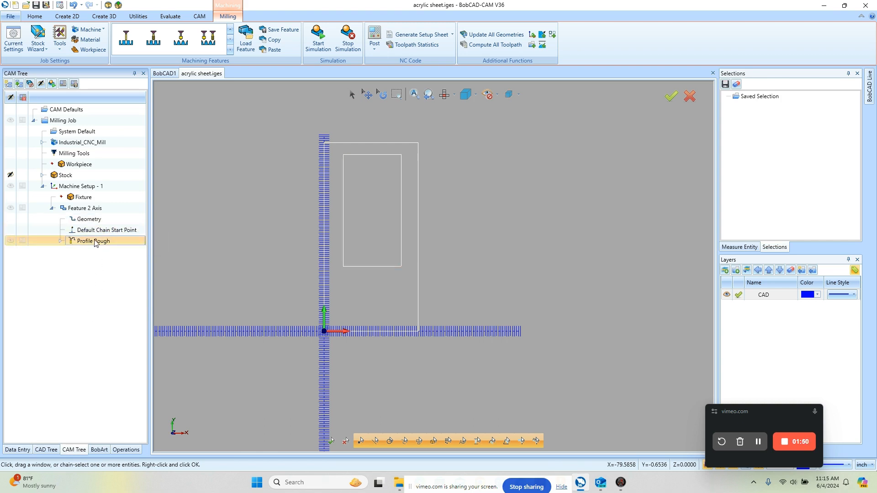
right_click(95, 241)
click(129, 257)
scroll(388, 270, up, 5)
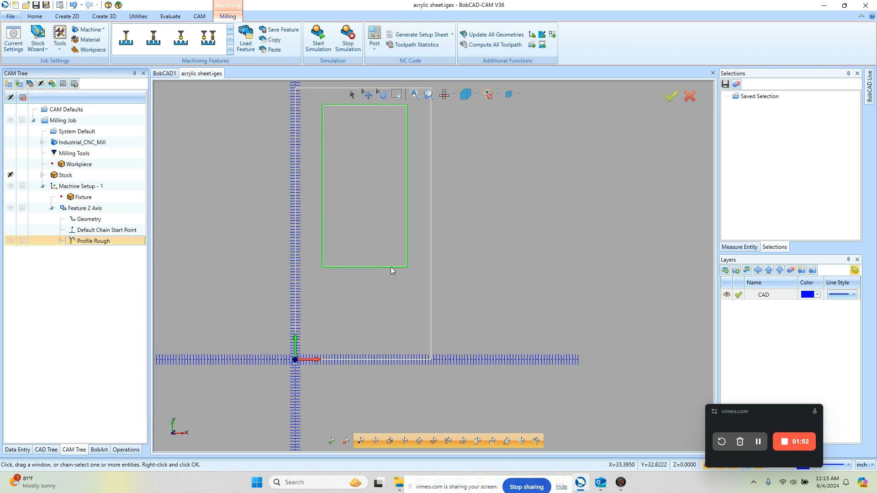
scroll(402, 265, down, 5)
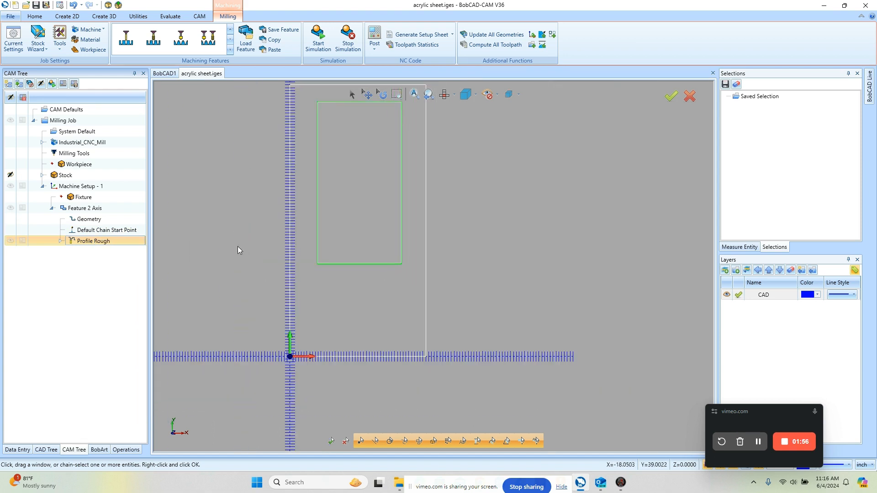
Backplot the Profile Rough toolpath step by step and examine which side of the rectangle the tool cuts on
right_click(101, 243)
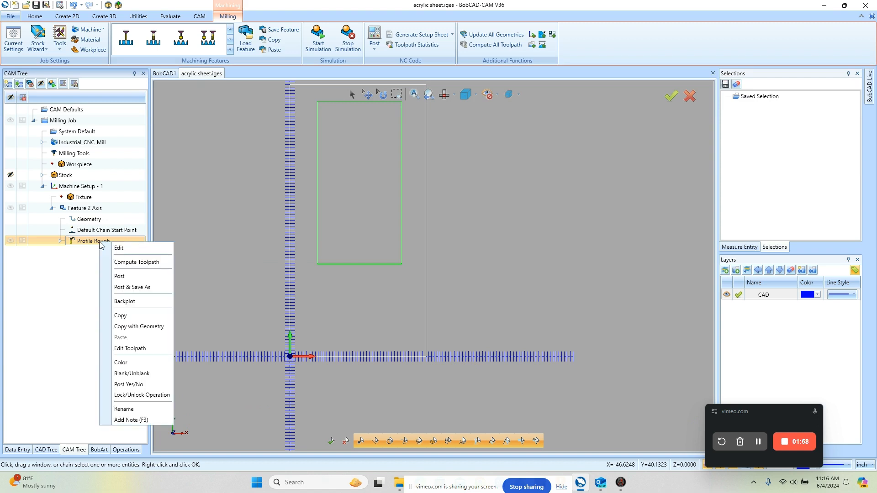
click(124, 301)
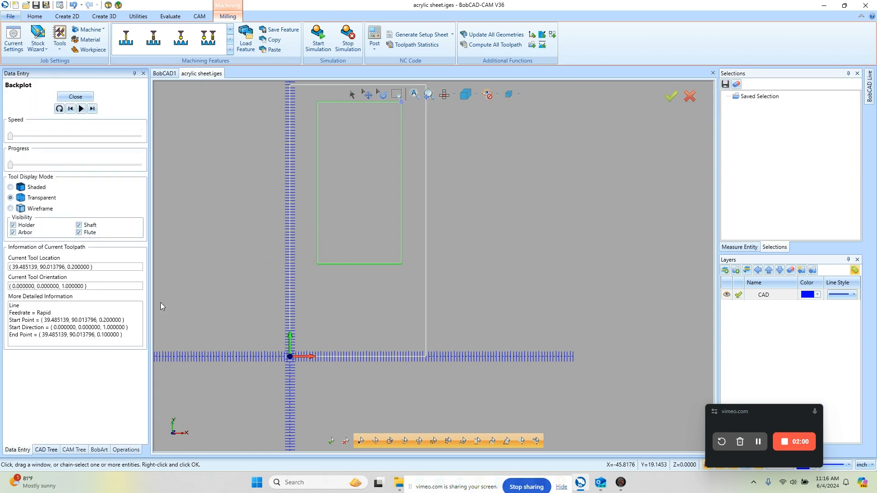
click(92, 109)
click(92, 109)
click(93, 109)
click(93, 109)
click(93, 109)
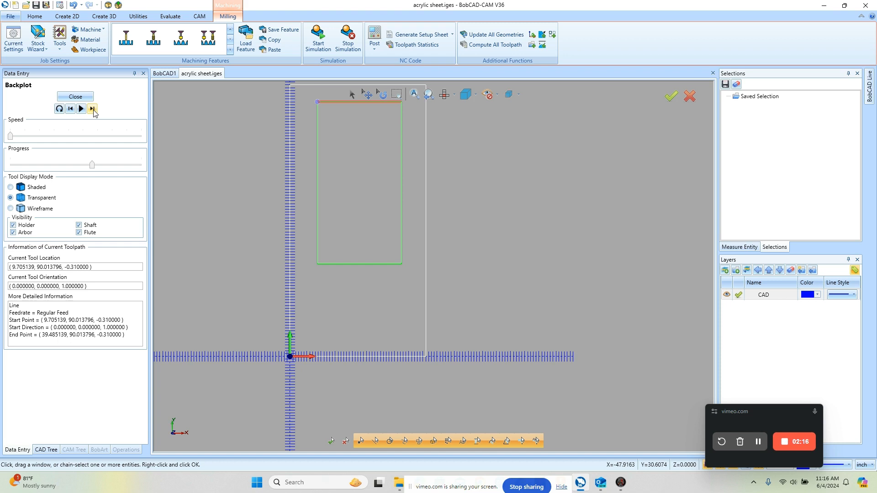
scroll(352, 138, up, 4)
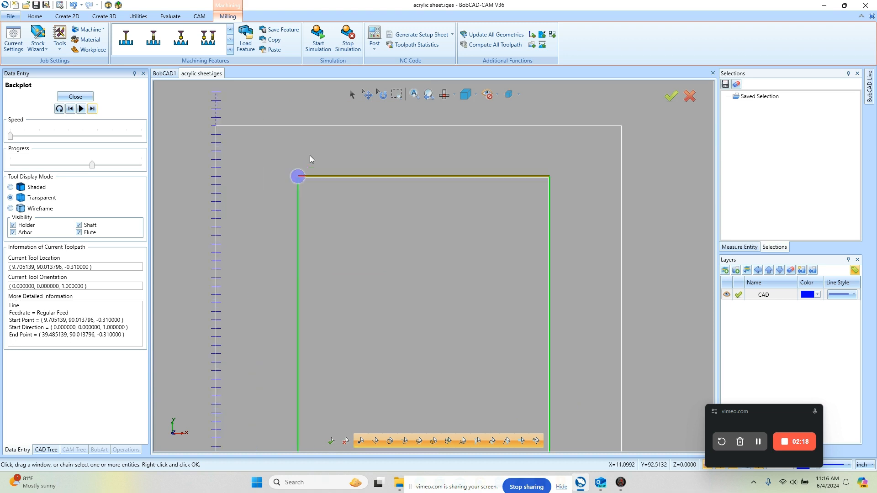
scroll(297, 183, up, 3)
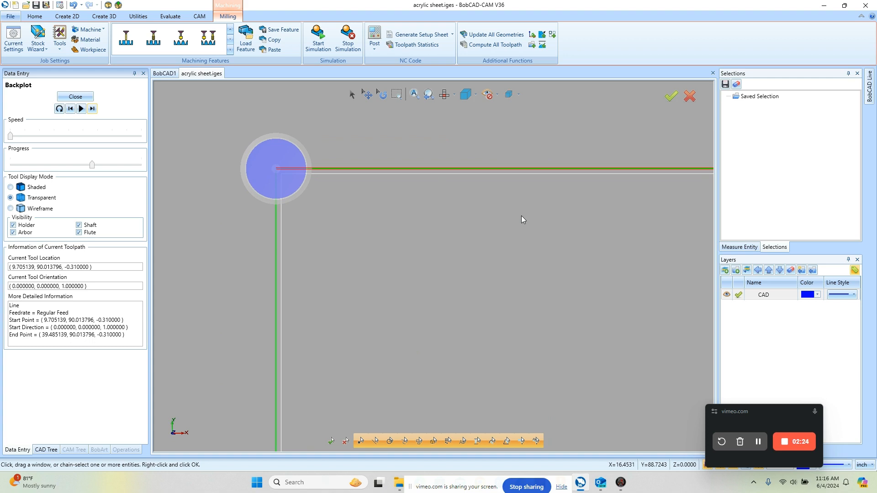
click(86, 98)
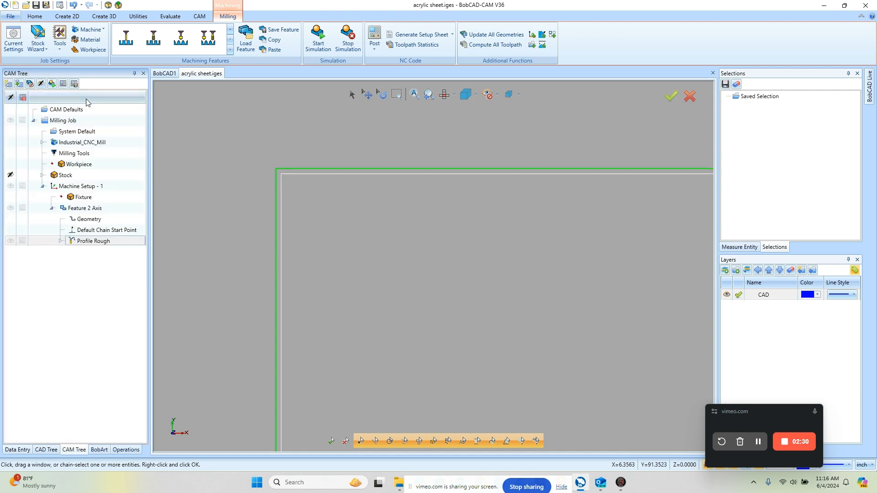
Edit the Profile Rough operation's pattern settings, setting System Compensation to Right
double_click(94, 242)
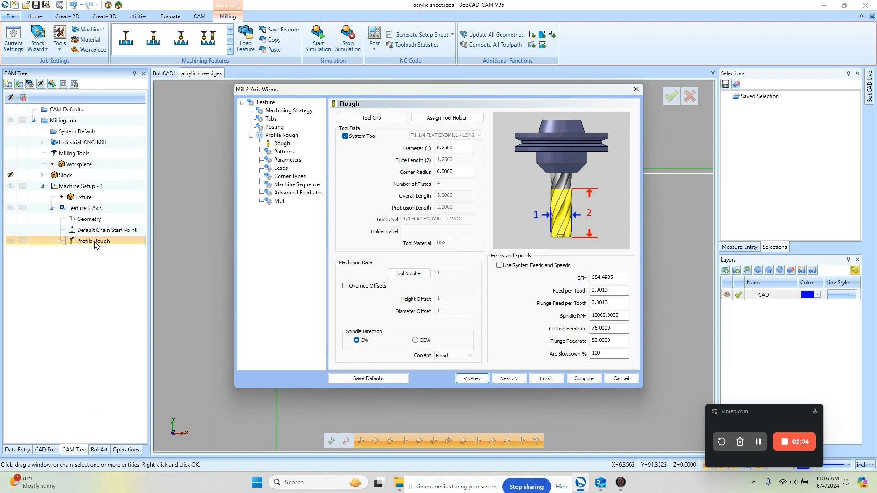
click(284, 152)
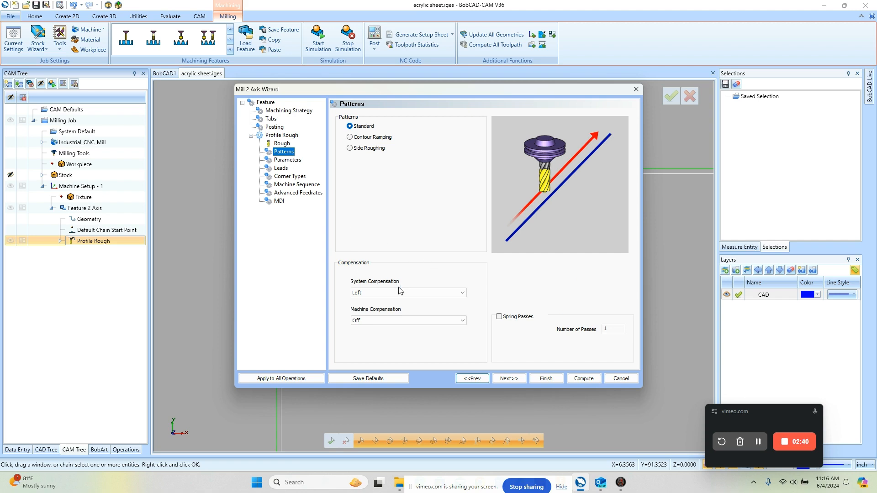
click(430, 293)
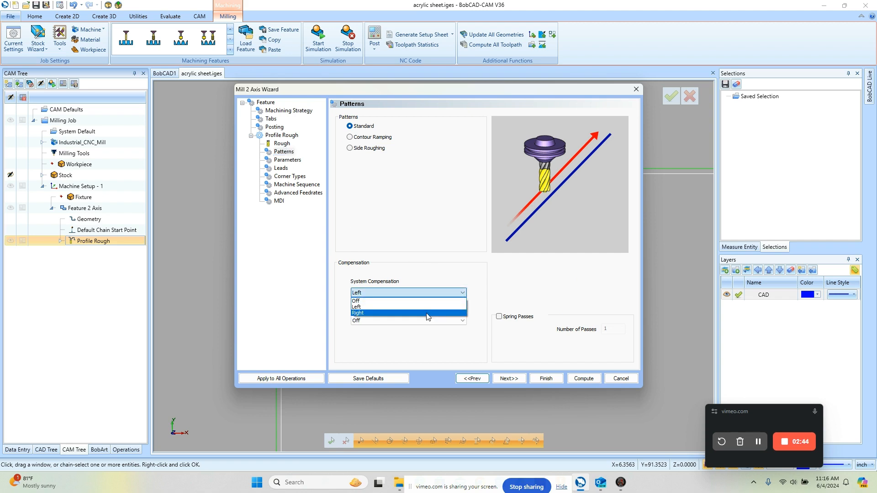
click(428, 314)
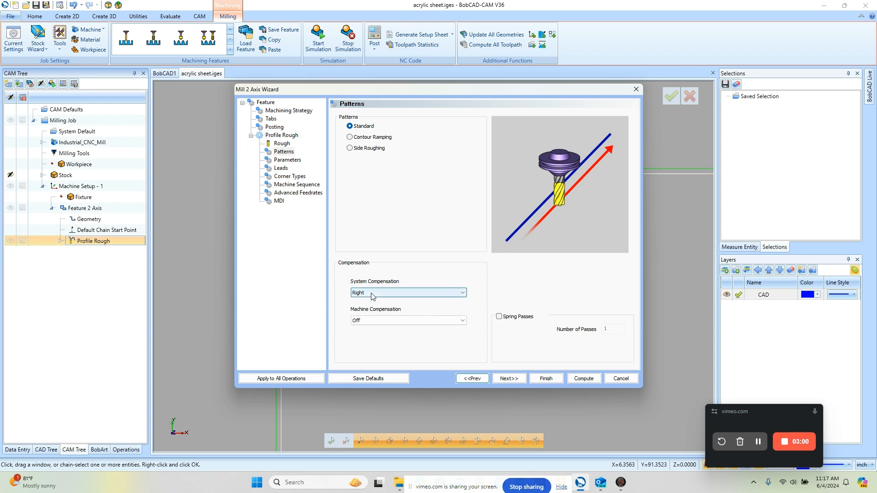
Compute the Profile Rough toolpath with the edited compensation and backplot it move by move through to the end
click(584, 379)
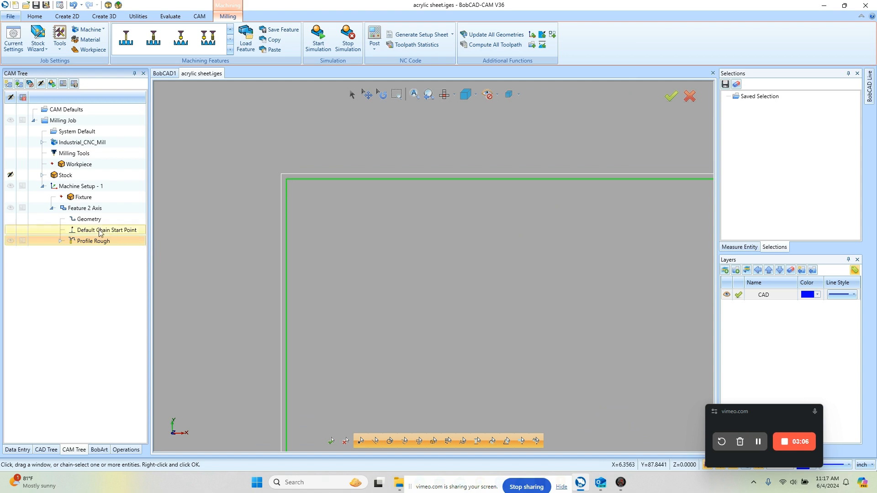
right_click(92, 243)
click(137, 301)
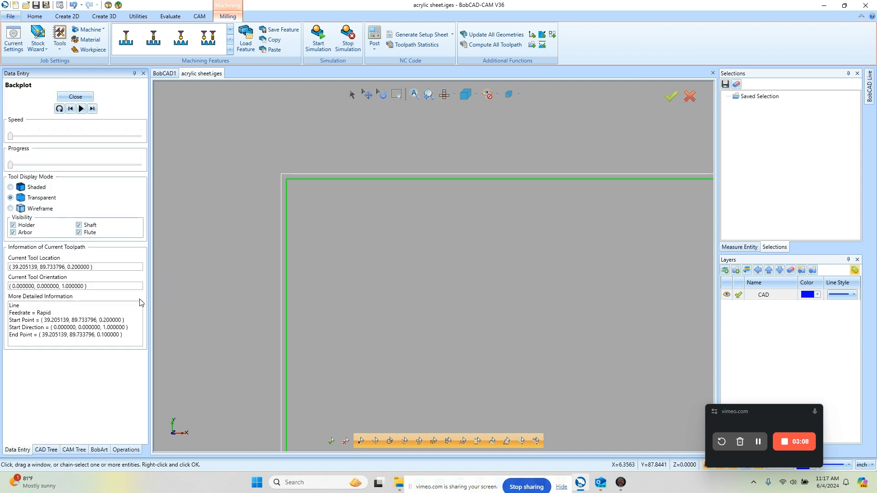
click(93, 109)
click(92, 108)
click(93, 109)
scroll(505, 174, down, 4)
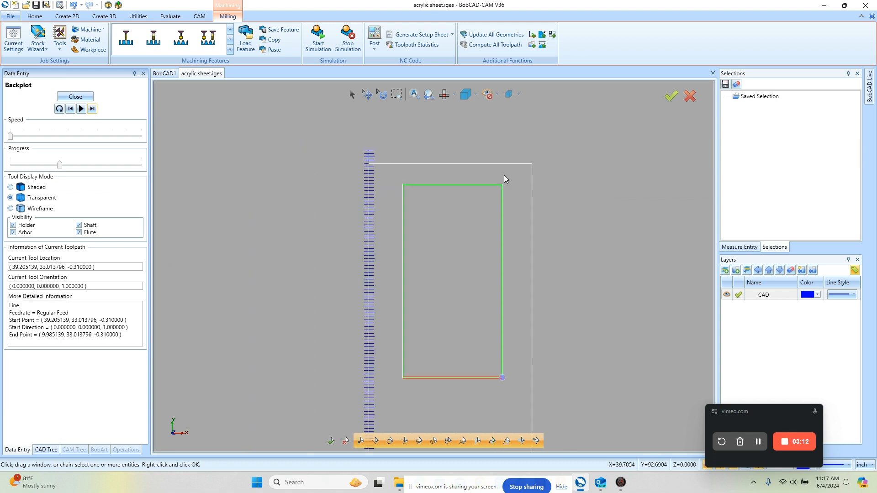
click(93, 108)
click(92, 109)
click(92, 109)
click(93, 108)
click(94, 109)
click(87, 100)
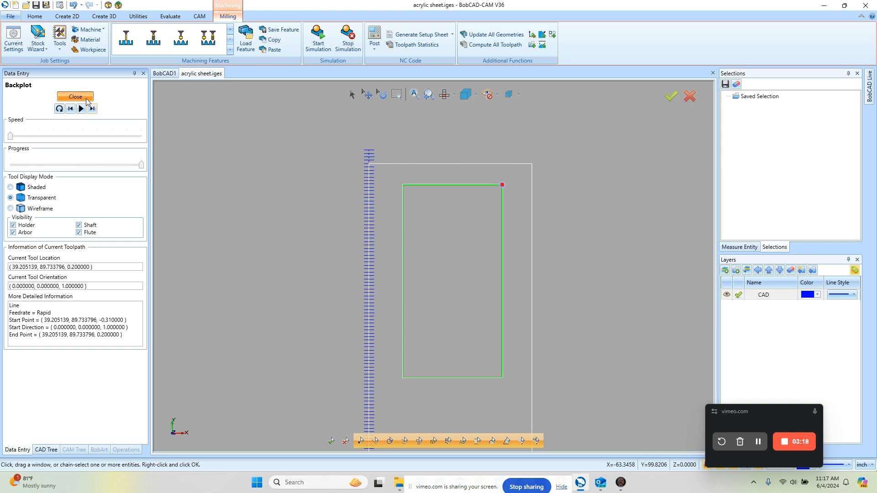
Reverse the direction of the feature's Default Chain Start Point and recompute the Profile Rough toolpath
right_click(117, 231)
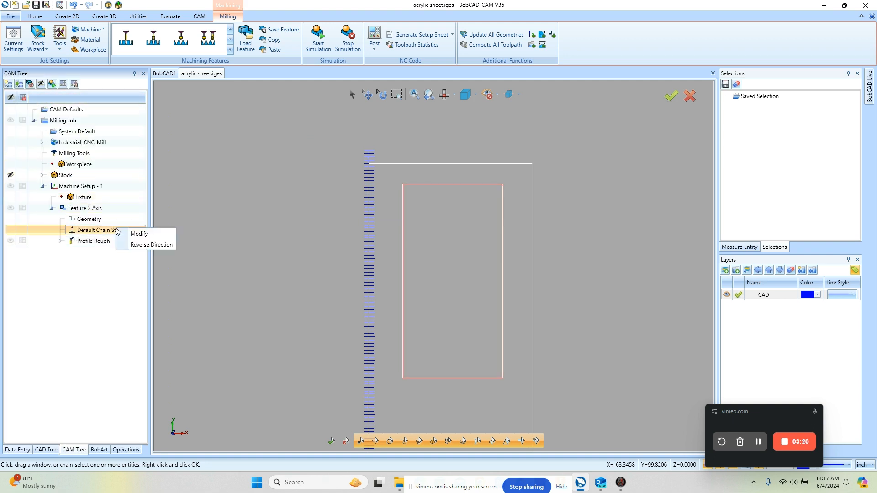
click(137, 244)
click(92, 239)
right_click(92, 240)
click(134, 260)
scroll(382, 180, up, 5)
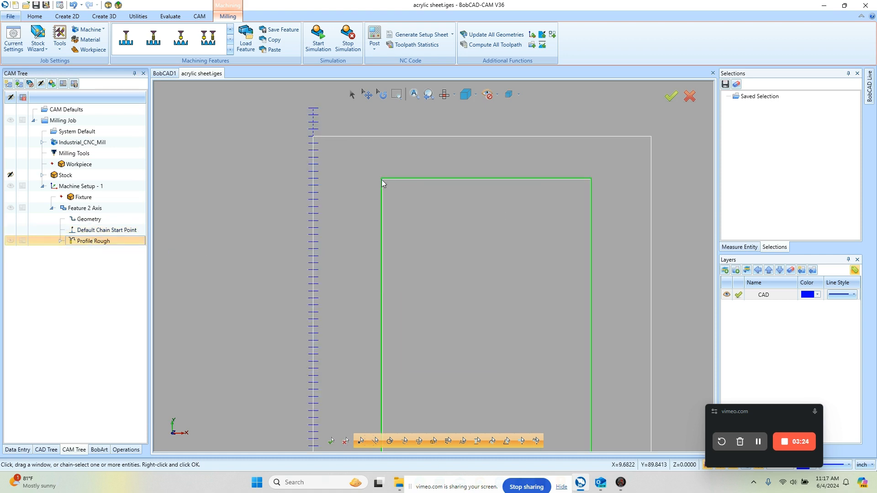
Backplot the recomputed Profile Rough operation move by move and examine the cutting direction and tool side around the rectangle
right_click(96, 241)
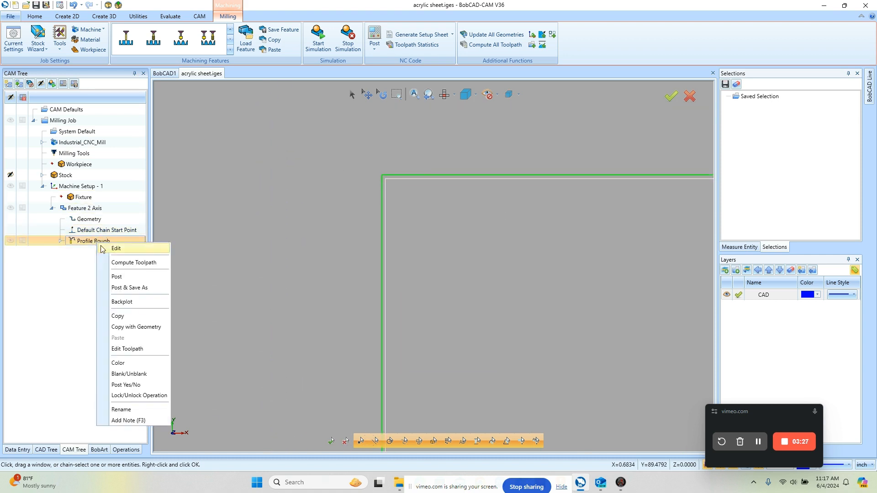
click(137, 302)
click(93, 109)
click(93, 110)
click(93, 110)
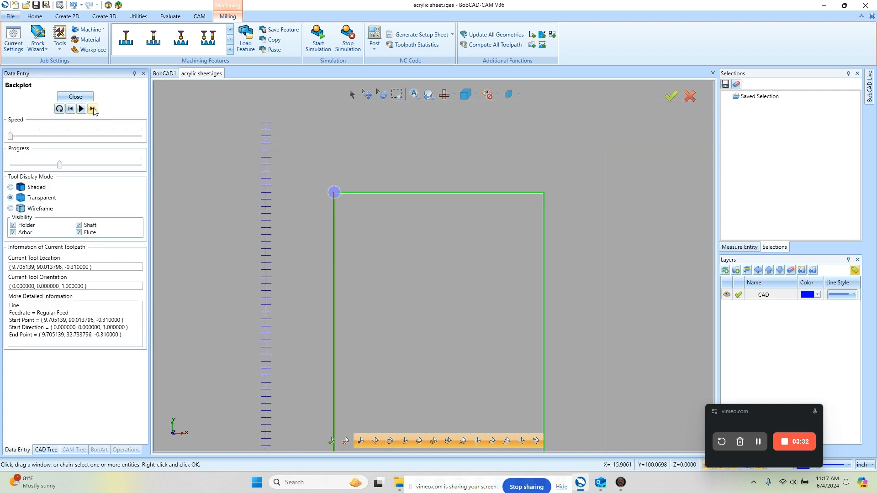
click(93, 109)
click(93, 109)
click(93, 109)
click(93, 109)
click(92, 109)
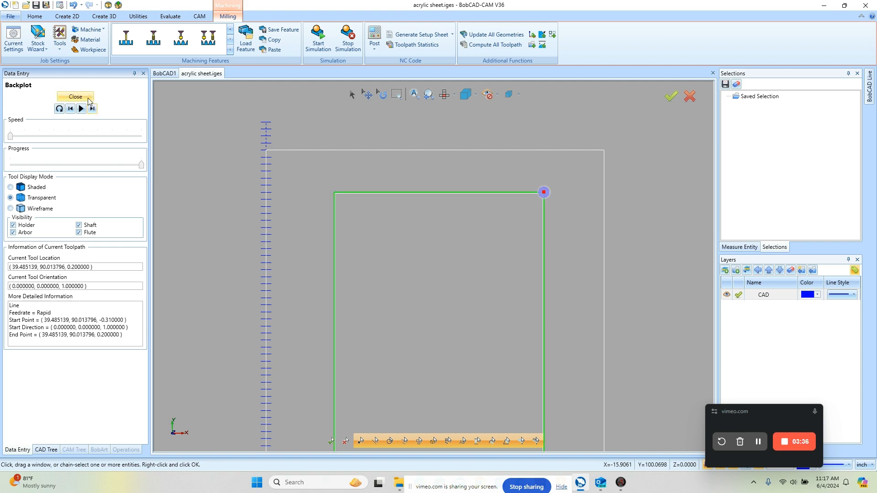
click(75, 97)
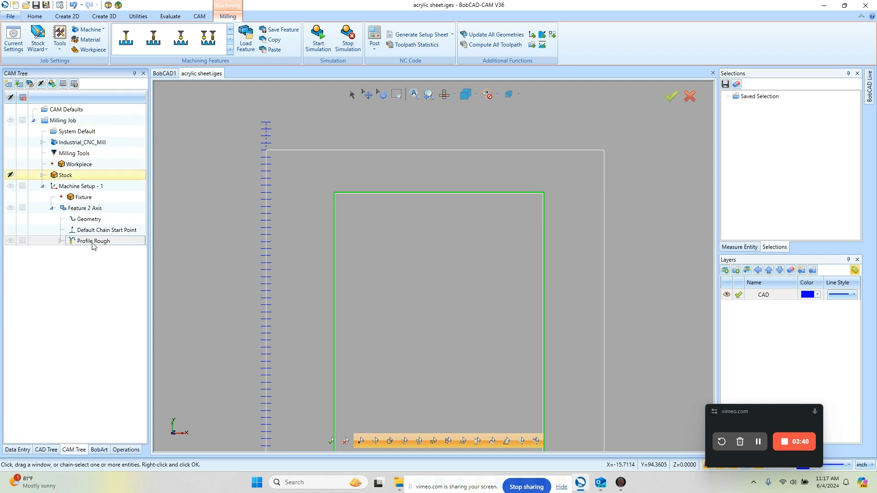
Save the milling job as a job template in the Jobs folder, with a file name starting with "250 A" and ending in "250"
right_click(74, 122)
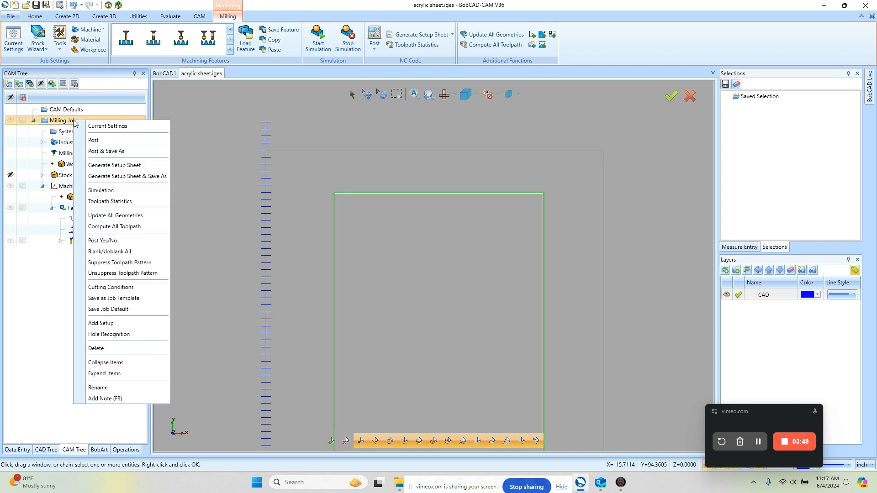
click(150, 300)
click(121, 270)
drag(121, 270, 22, 267)
text(250)
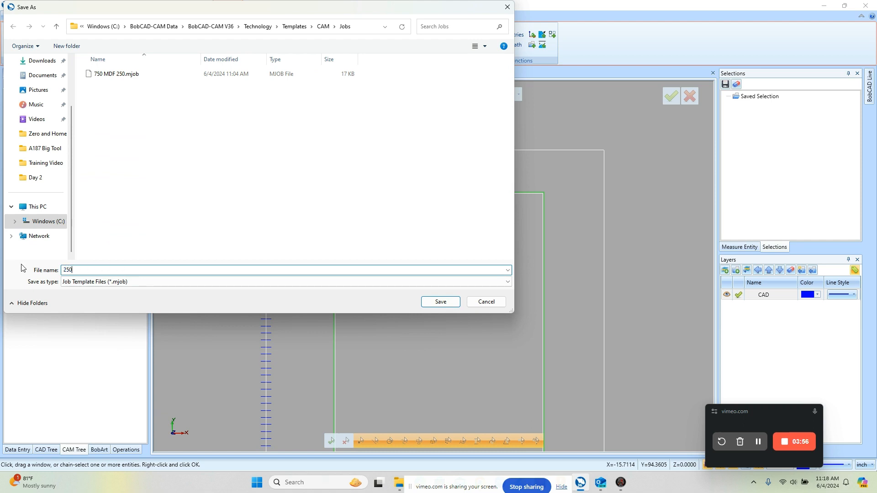
text( A)
text(250)
click(441, 305)
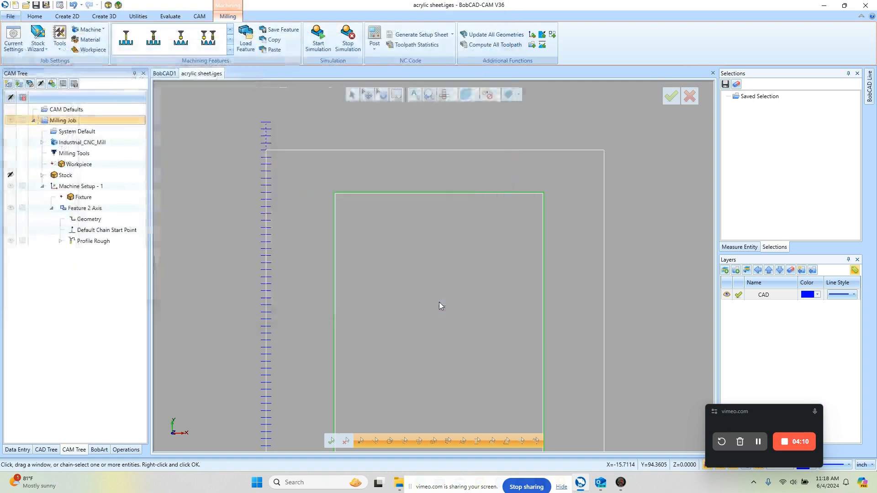